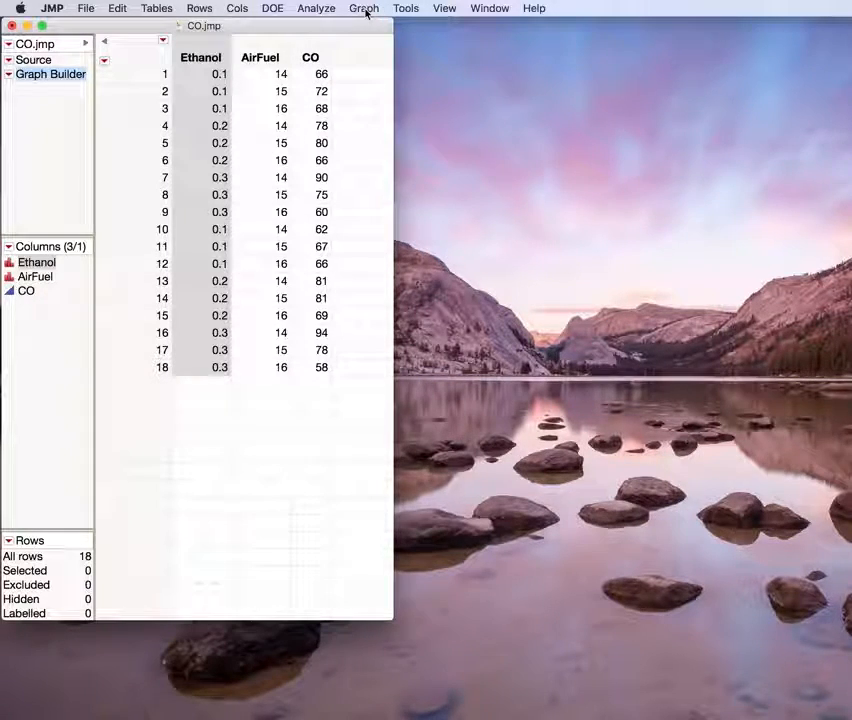
- Create a Graph Builder plot with CO on the Y axis and Ethanol on the X axis
left_click(365, 10)
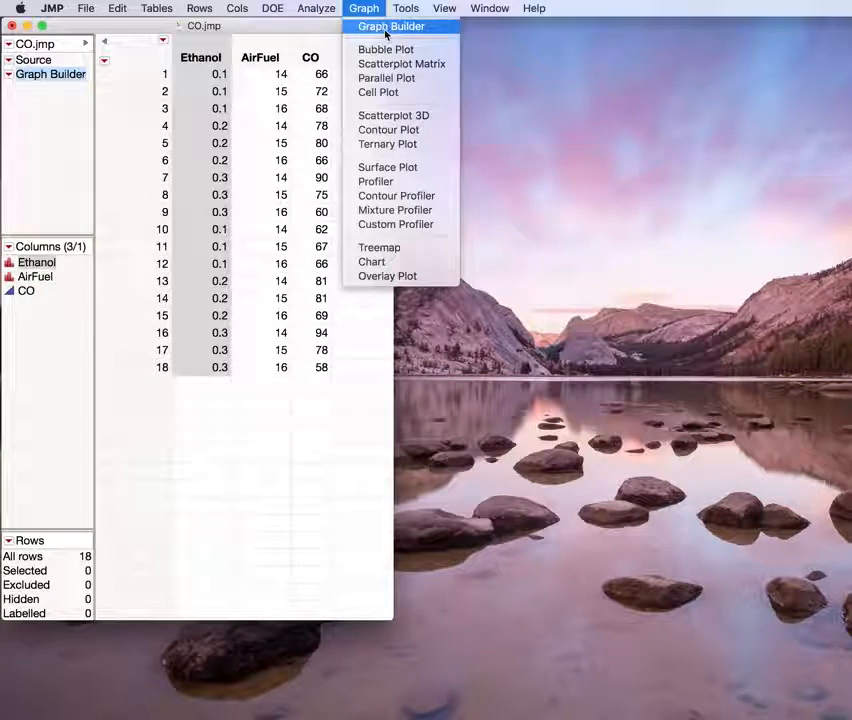
left_click(385, 30)
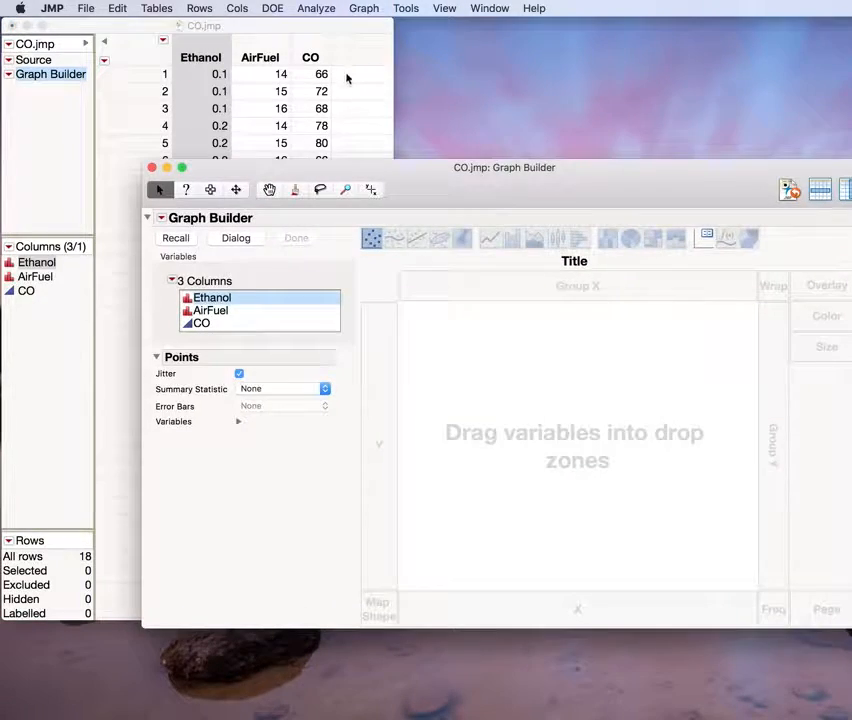
left_click_drag(434, 190, 333, 109)
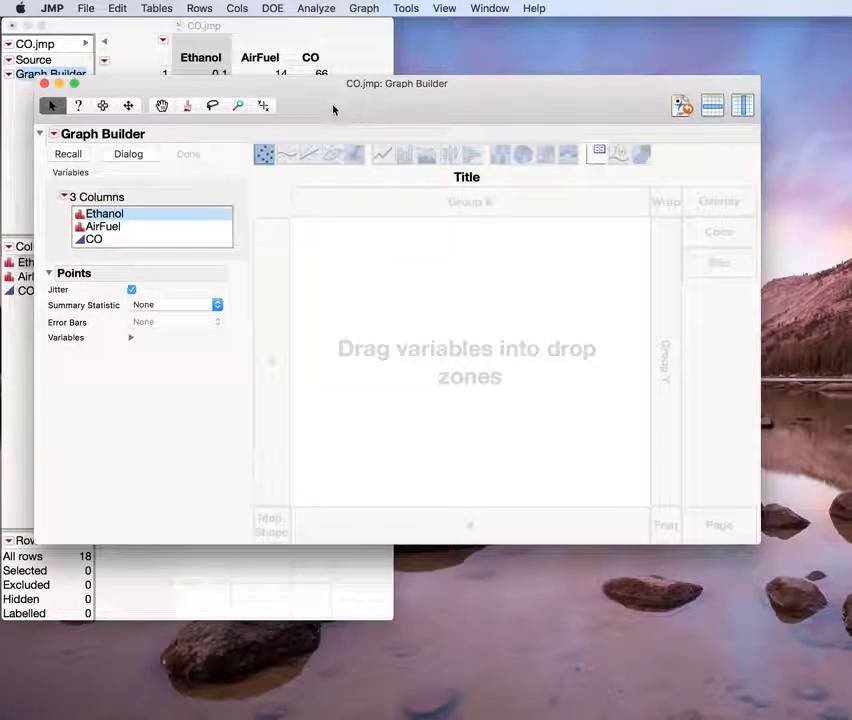
left_click(108, 240)
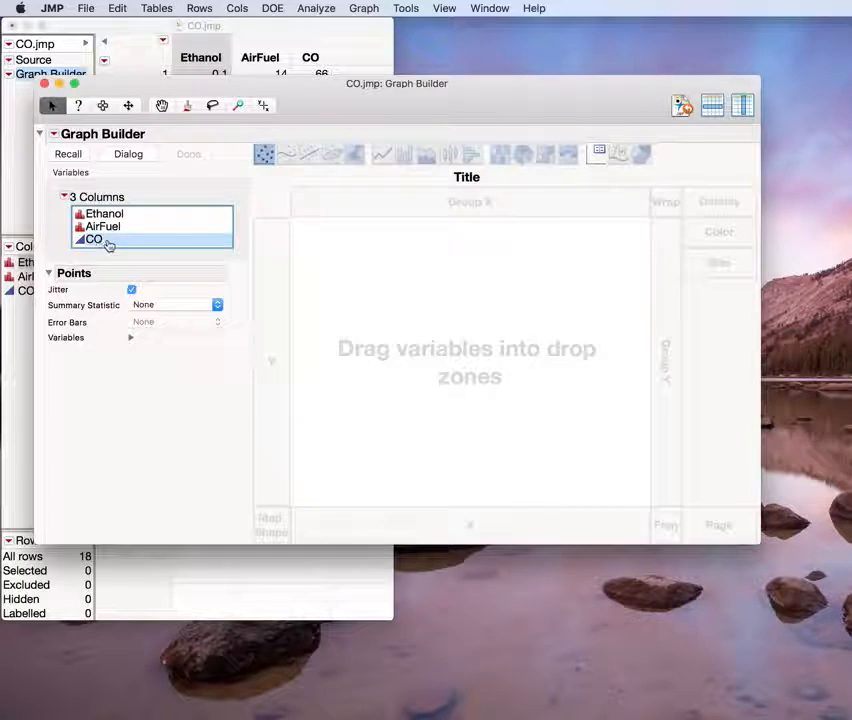
left_click_drag(105, 242, 280, 312)
left_click_drag(344, 106, 334, 49)
left_click(125, 160)
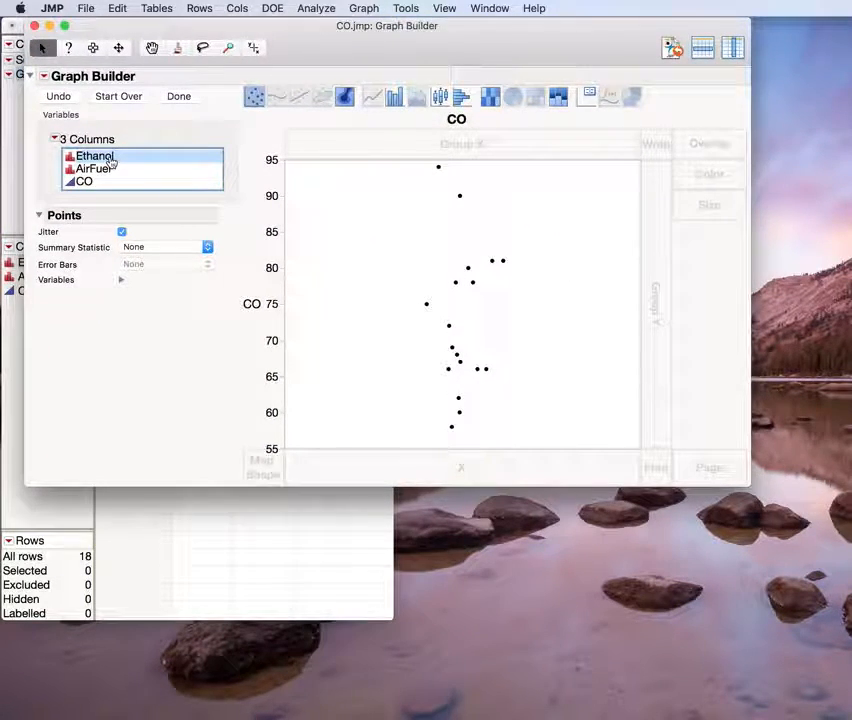
left_click_drag(122, 160, 422, 476)
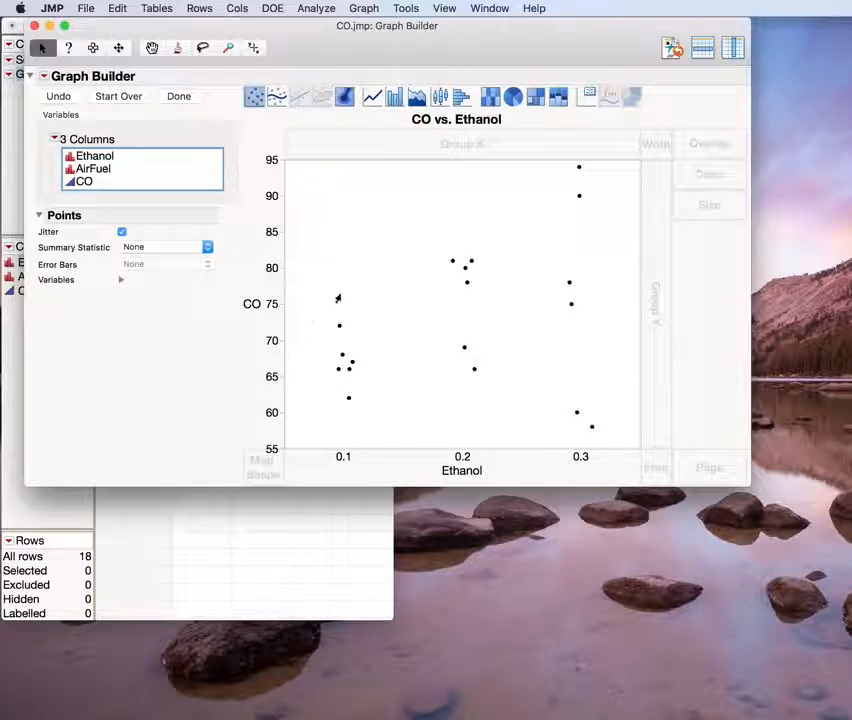
mouse_move(365, 341)
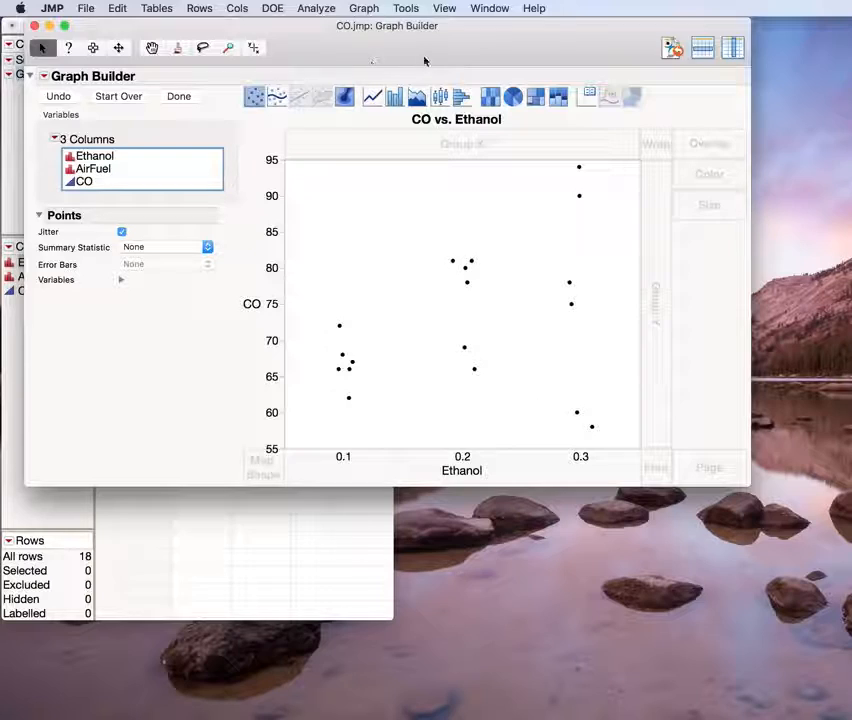
- Overlay the CO versus Ethanol plot by AirFuel
left_click_drag(430, 42, 415, 42)
left_click(90, 169)
left_click_drag(80, 170, 677, 147)
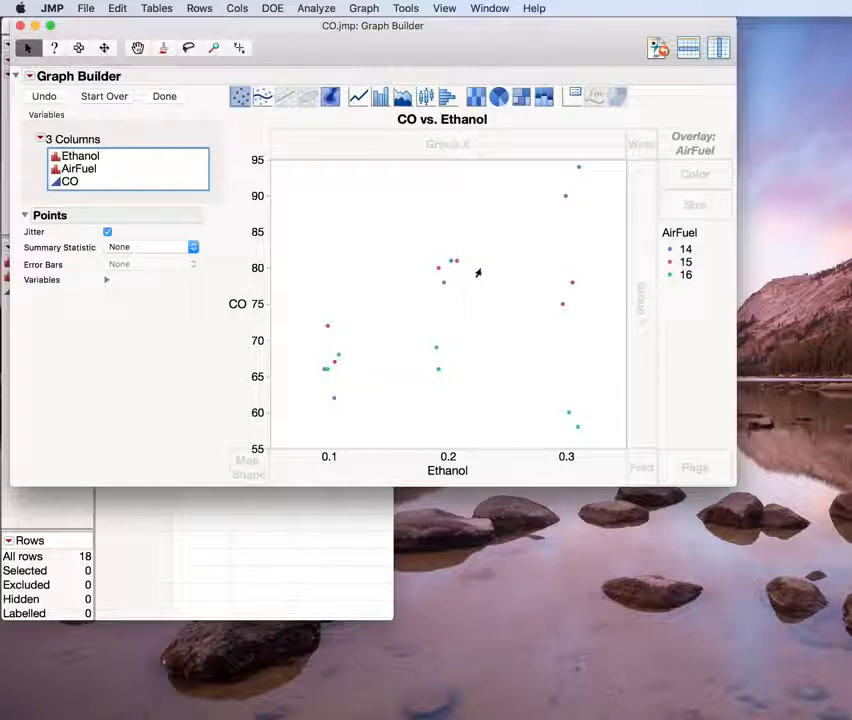
- Add smoother lines to the plot and set the points' summary statistic to Mean
left_click(261, 99)
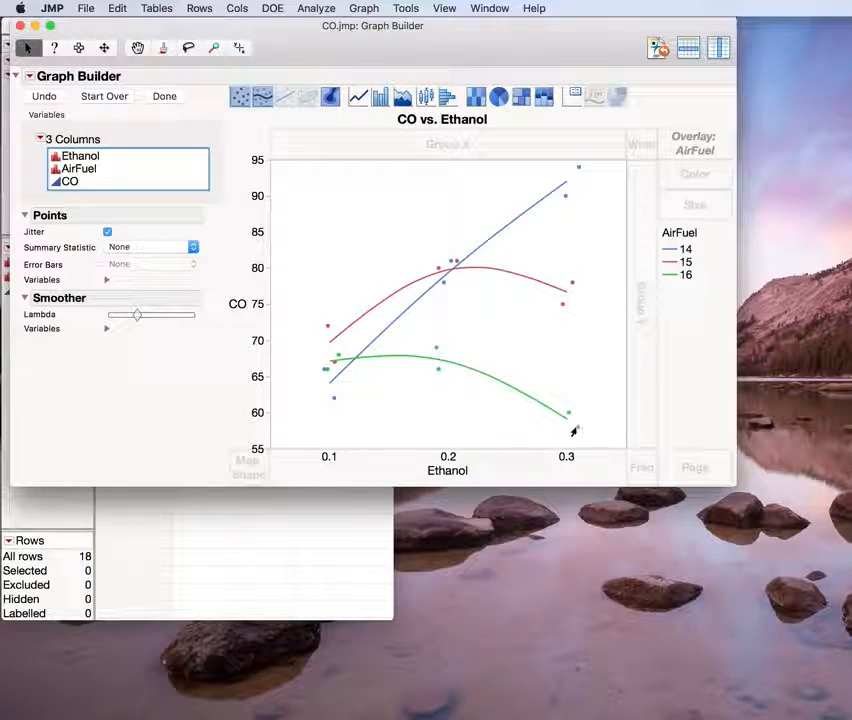
left_click(193, 247)
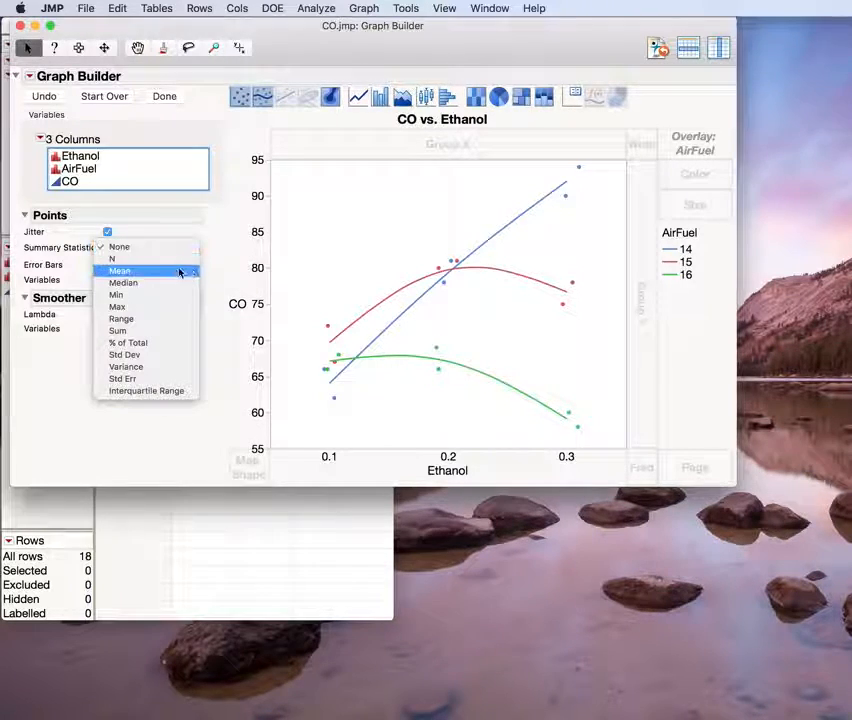
left_click(181, 271)
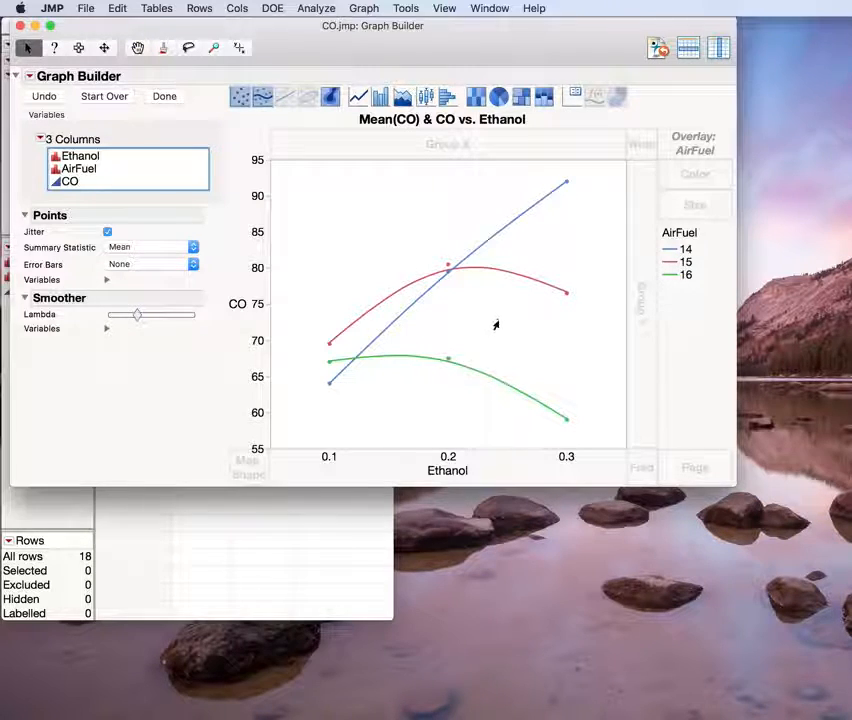
- Set the graph's line width scale to 3.0, and close the Graph Builder window
right_click(305, 235)
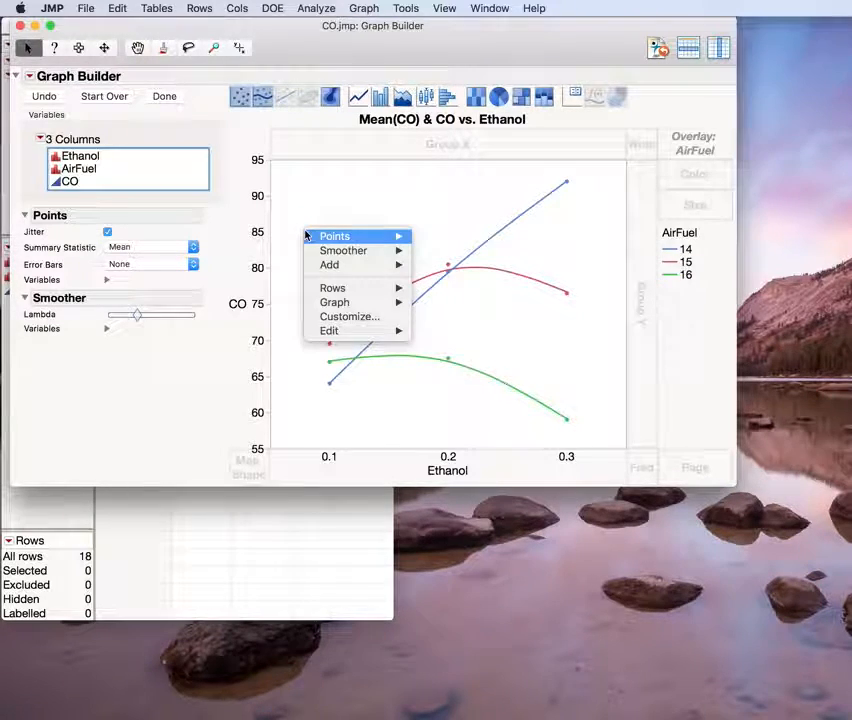
mouse_move(329, 303)
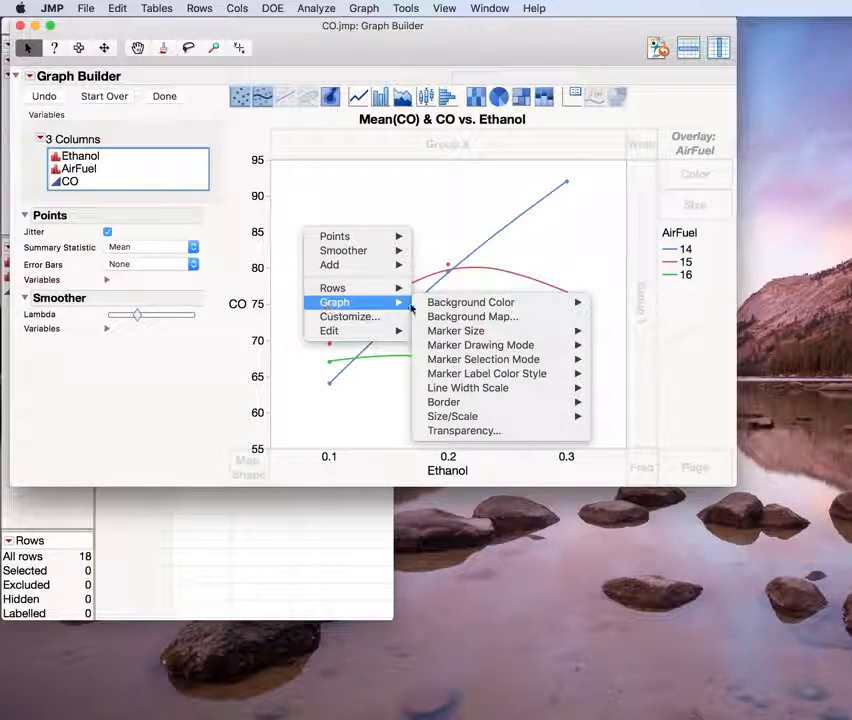
mouse_move(577, 389)
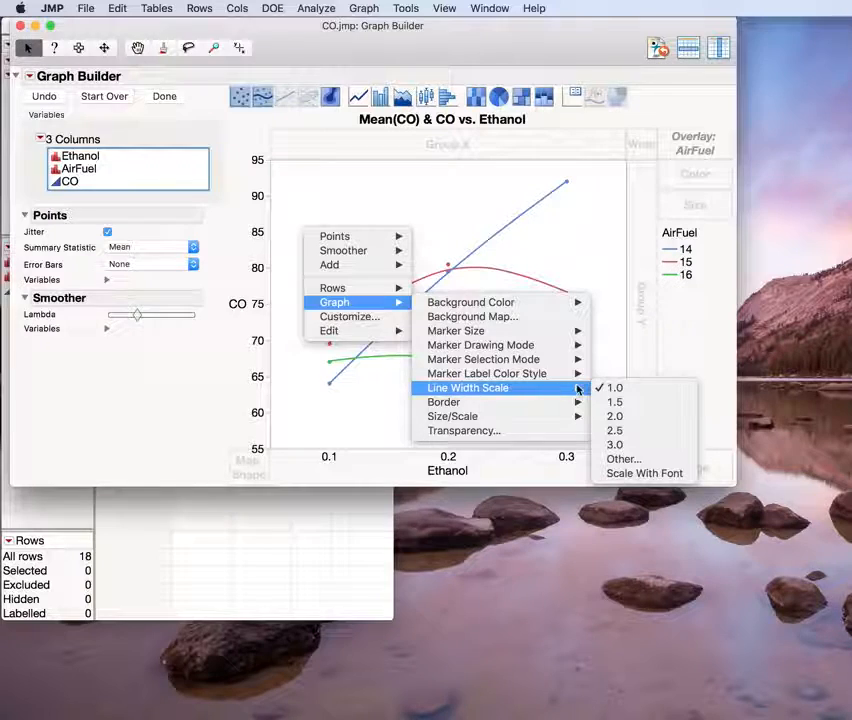
left_click(622, 445)
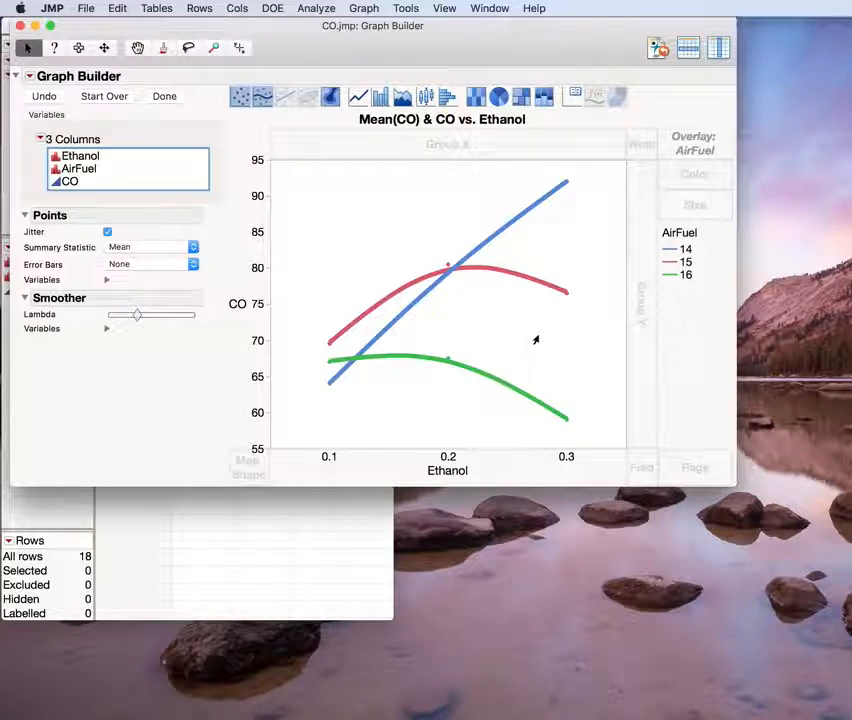
left_click(20, 27)
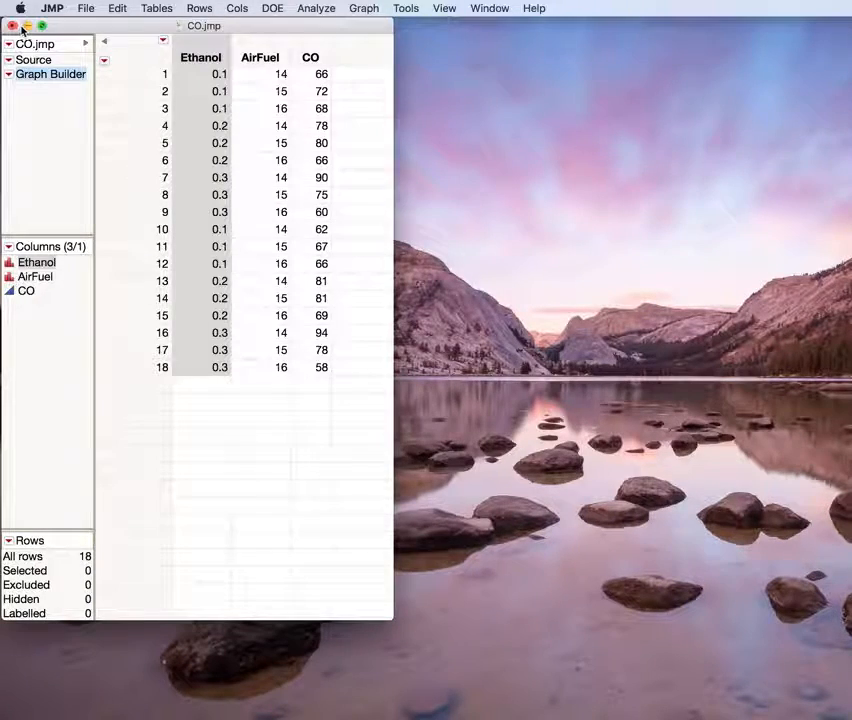
- Start a Fit Model specification for the CO data table and assign CO as the Y response
left_click(316, 9)
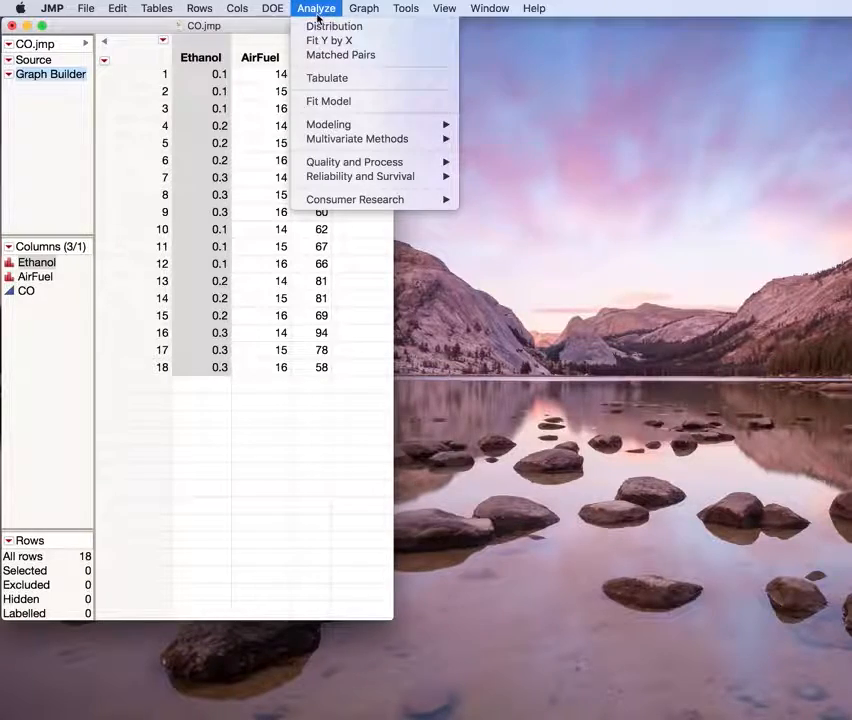
left_click(331, 104)
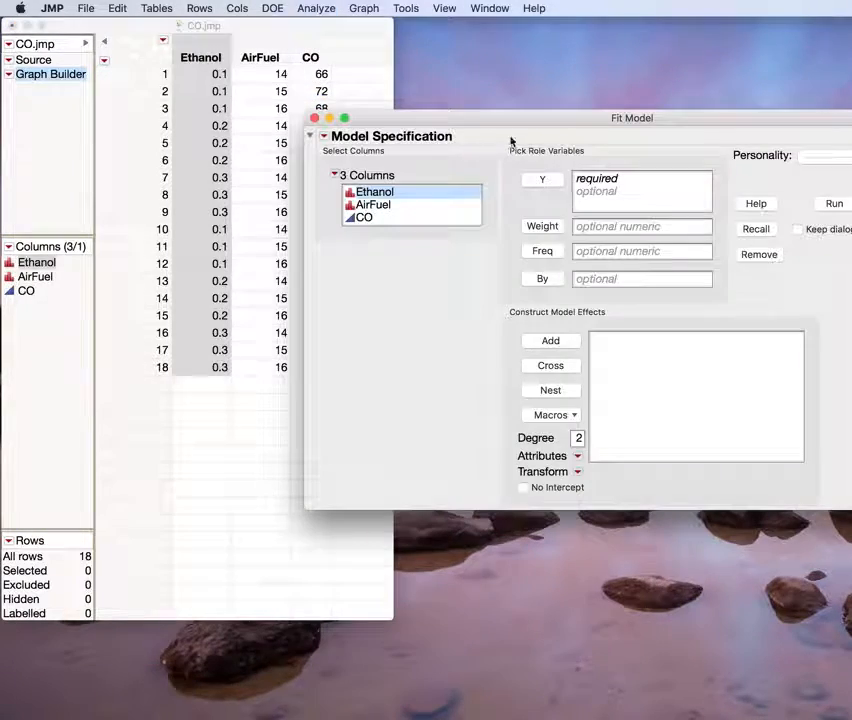
left_click_drag(629, 120, 228, 25)
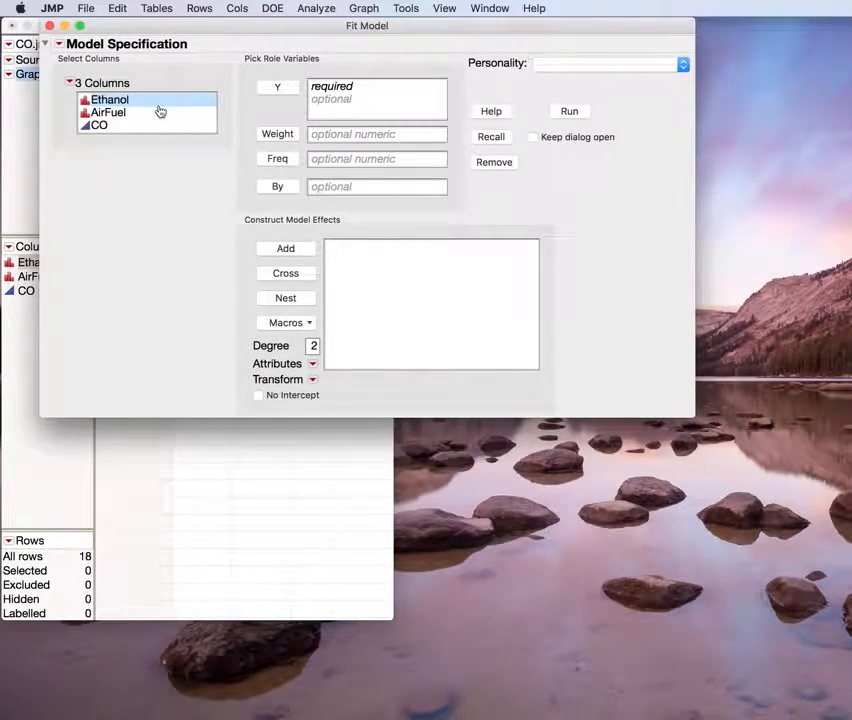
left_click(107, 126)
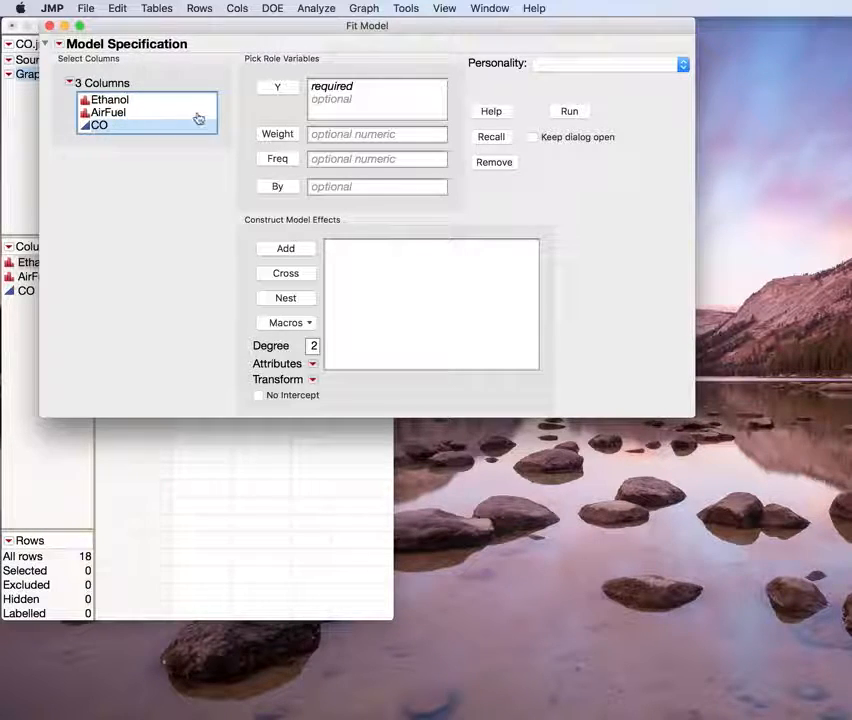
left_click(277, 93)
- Add the full factorial model effects of Ethanol and AirFuel, including the Ethanol*AirFuel interaction
left_click(124, 102)
left_click(119, 113, "shift")
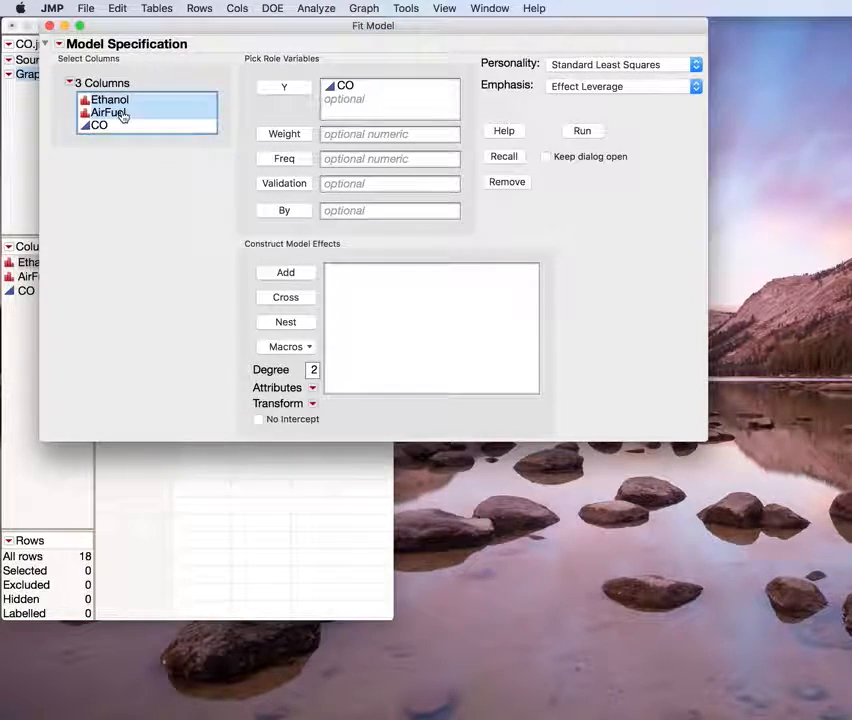
left_click(284, 346)
left_click(290, 366)
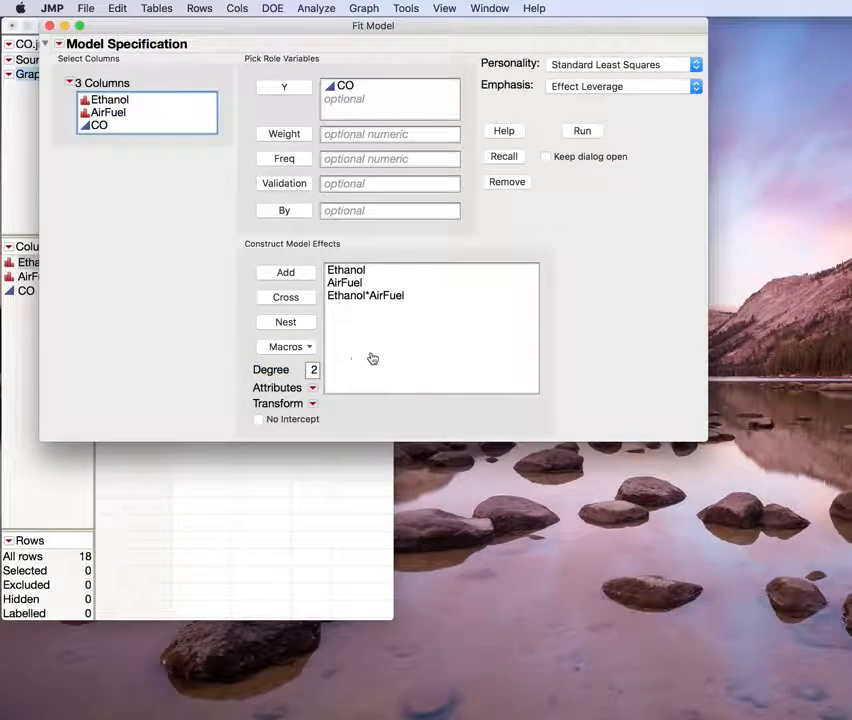
- Set the model emphasis to Minimal Report and run the model, enlarging the report window to show the effect tests
left_click(620, 89)
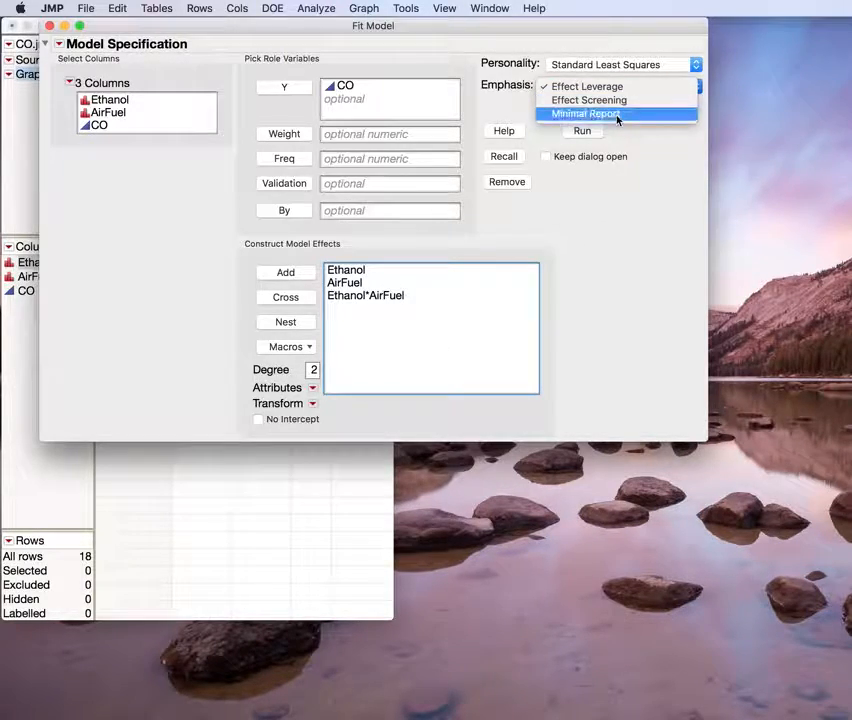
left_click(617, 116)
left_click(581, 132)
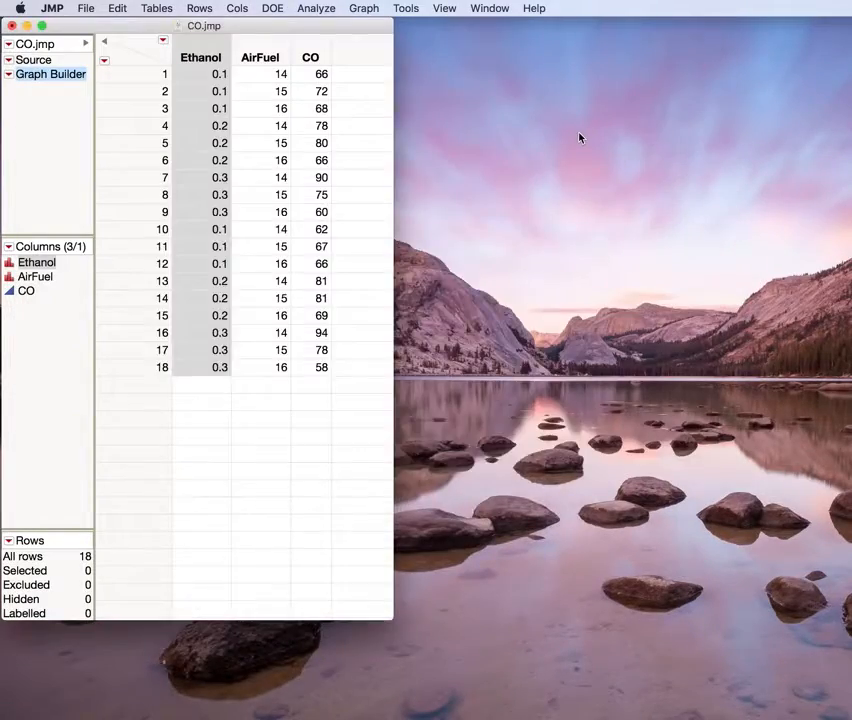
left_click_drag(441, 209, 318, 23)
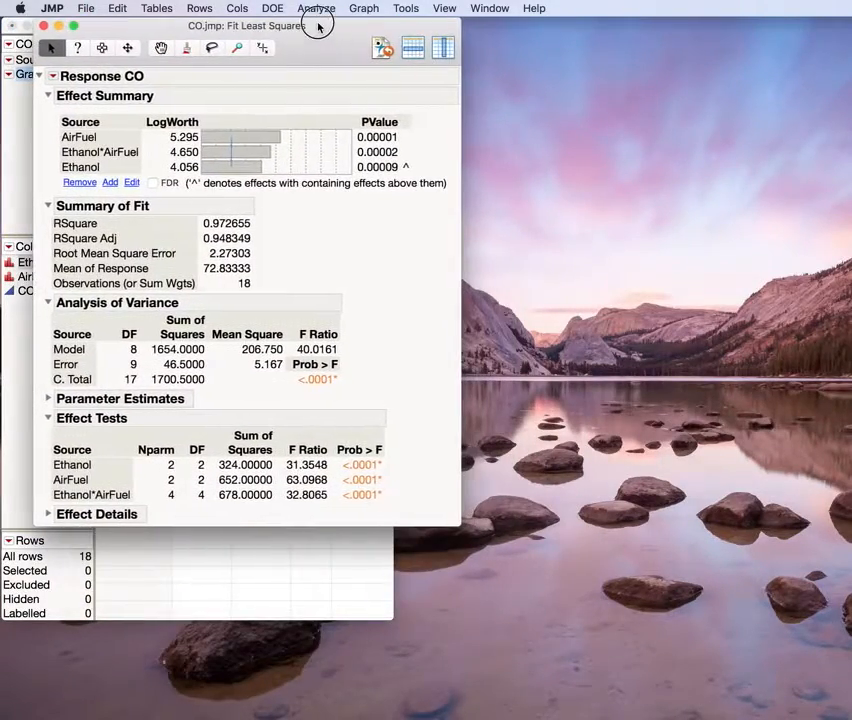
left_click_drag(456, 523, 513, 626)
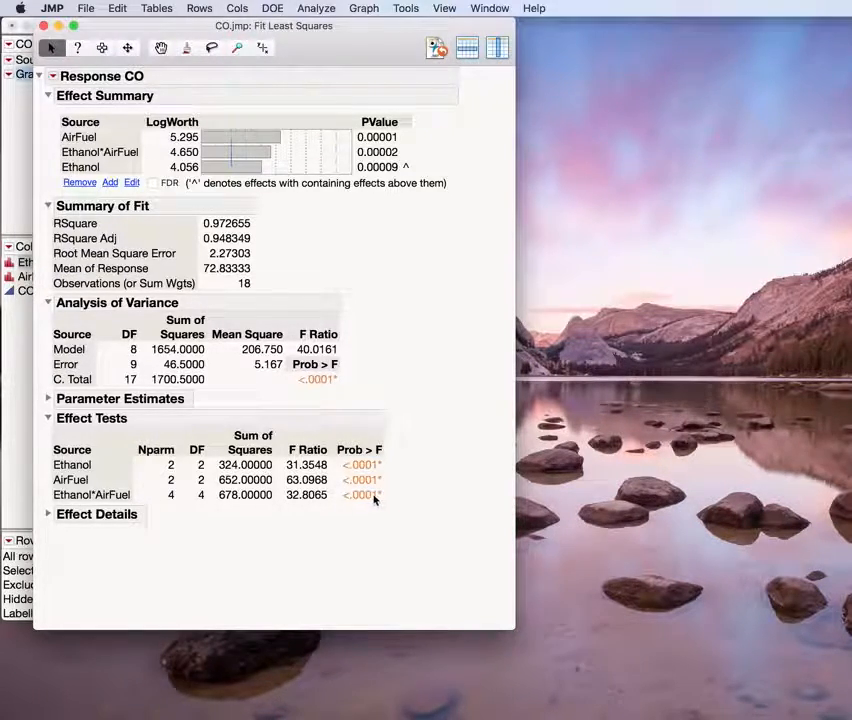
mouse_move(357, 505)
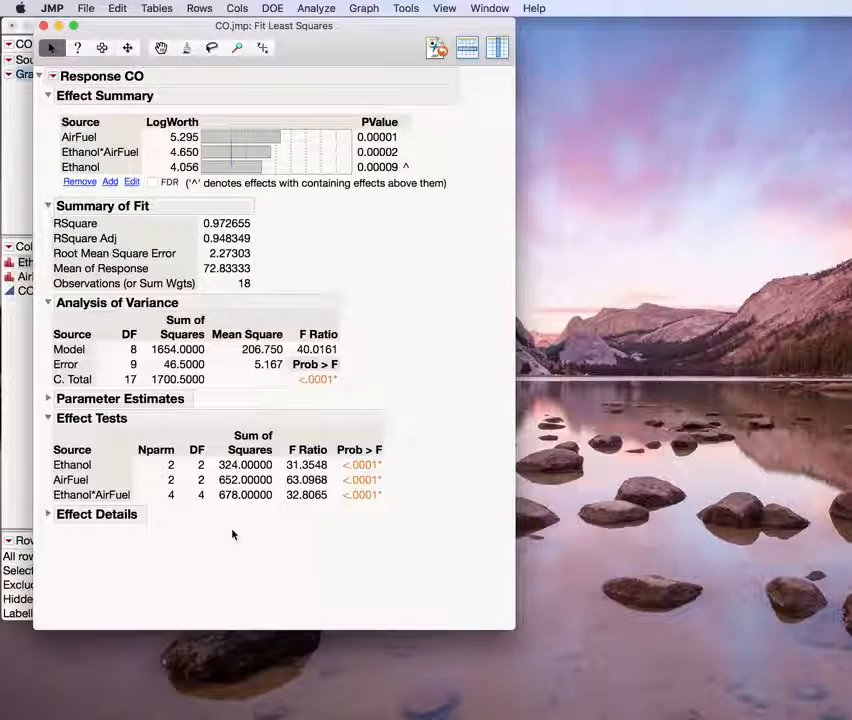
- Expand the Effect Details of the CO response report and collapse its AirFuel section
left_click(48, 514)
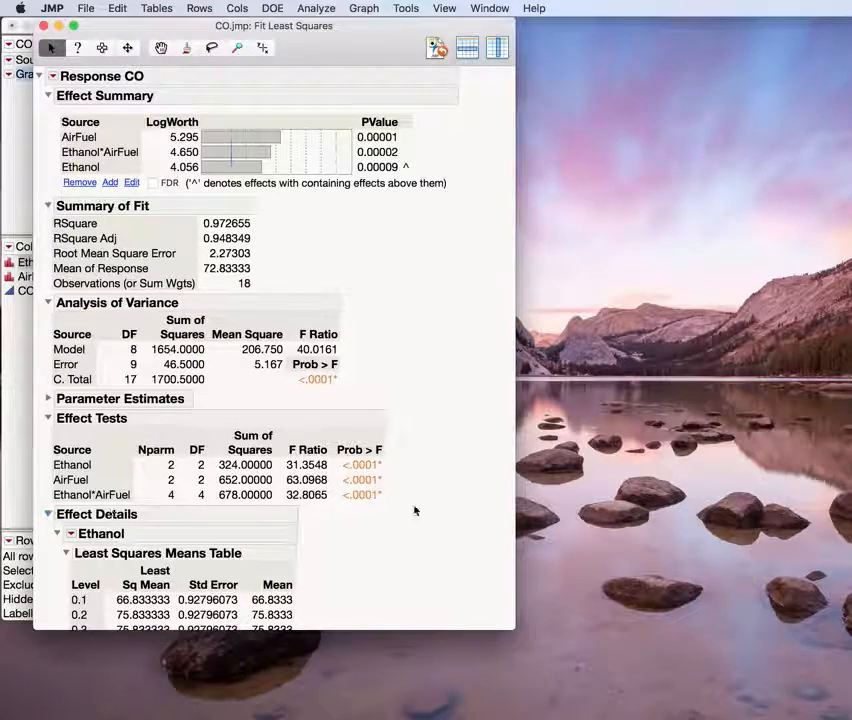
scroll(441, 501, "down", 10)
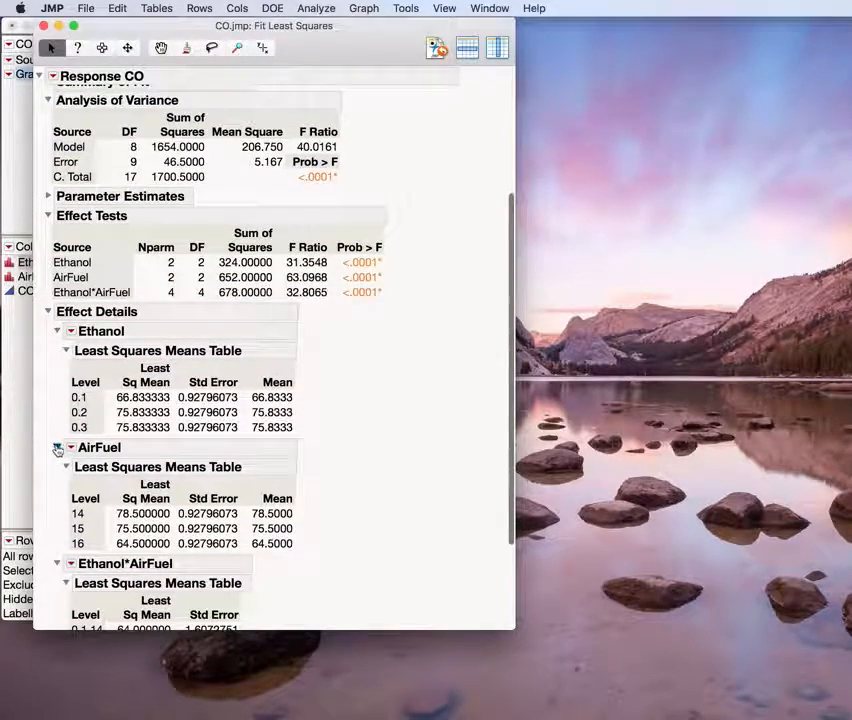
left_click(57, 448)
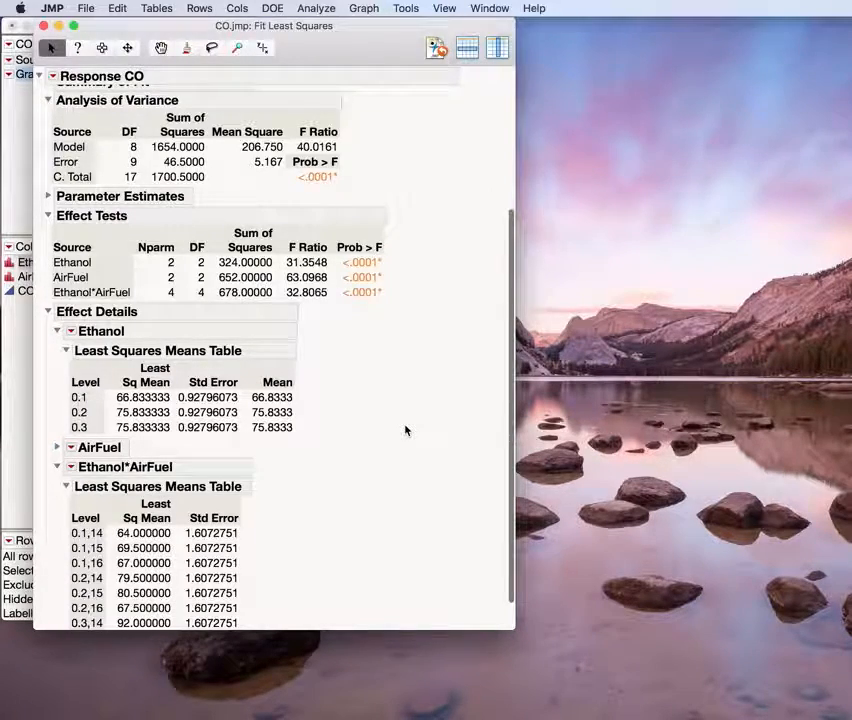
scroll(405, 430, "up", 1)
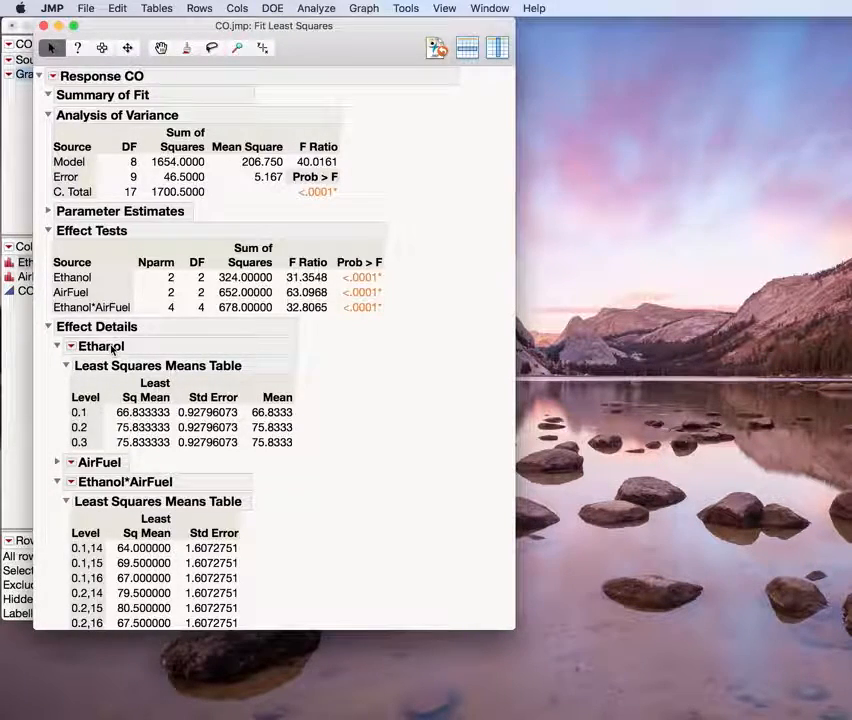
- Open an LSMeans Contrast specification for the Ethanol effect
left_click(71, 349)
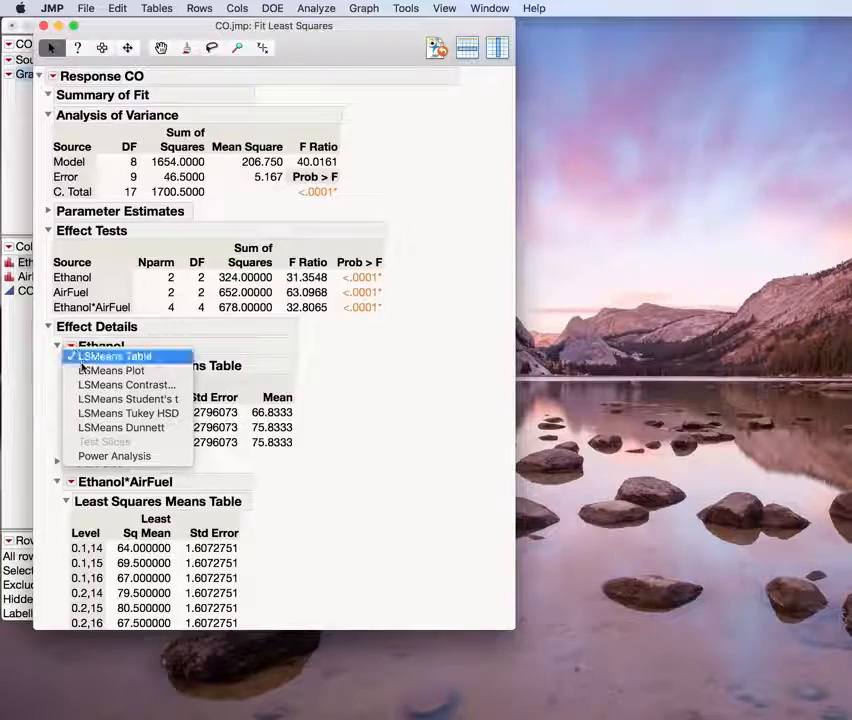
key("Escape")
scroll(352, 412, "up", 5)
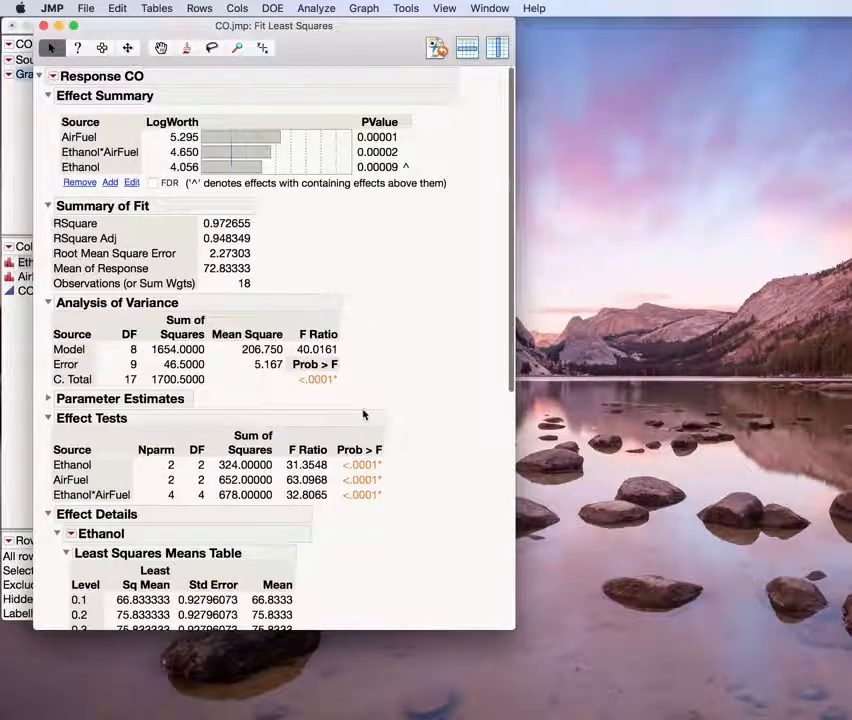
scroll(401, 415, "down", 10)
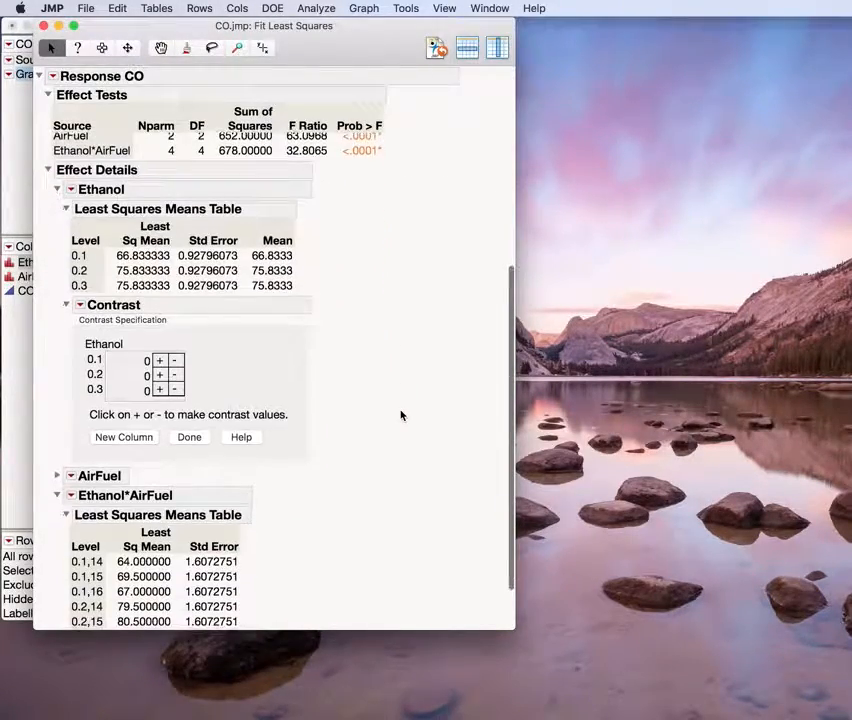
scroll(401, 415, "down", 1)
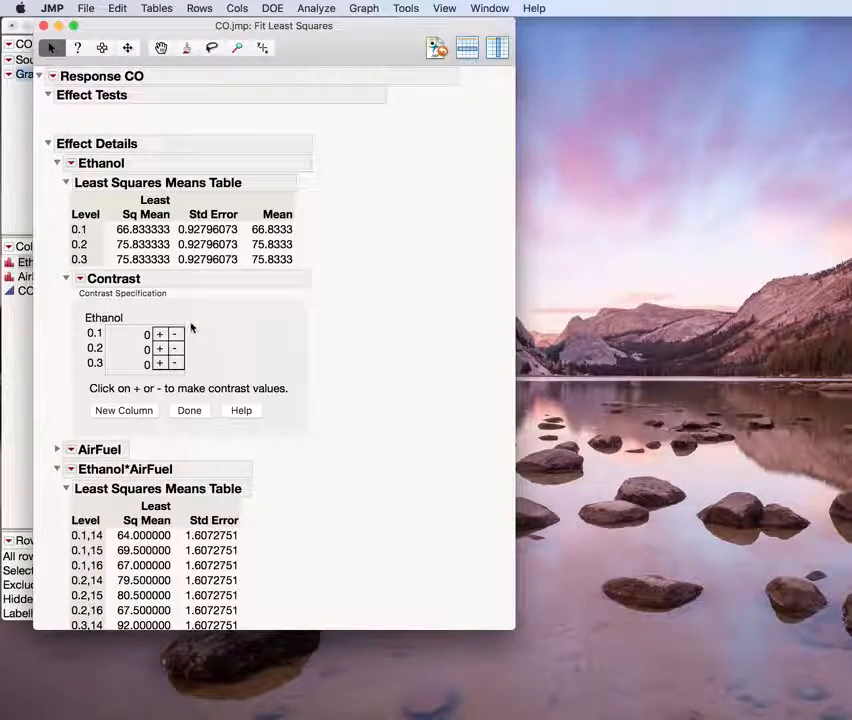
- Define two Ethanol contrasts across levels 0.1, 0.2 and 0.3, with coefficients 1, 0, -1 and 0.5, -1, 0.5, and compute their tests
left_click(160, 334)
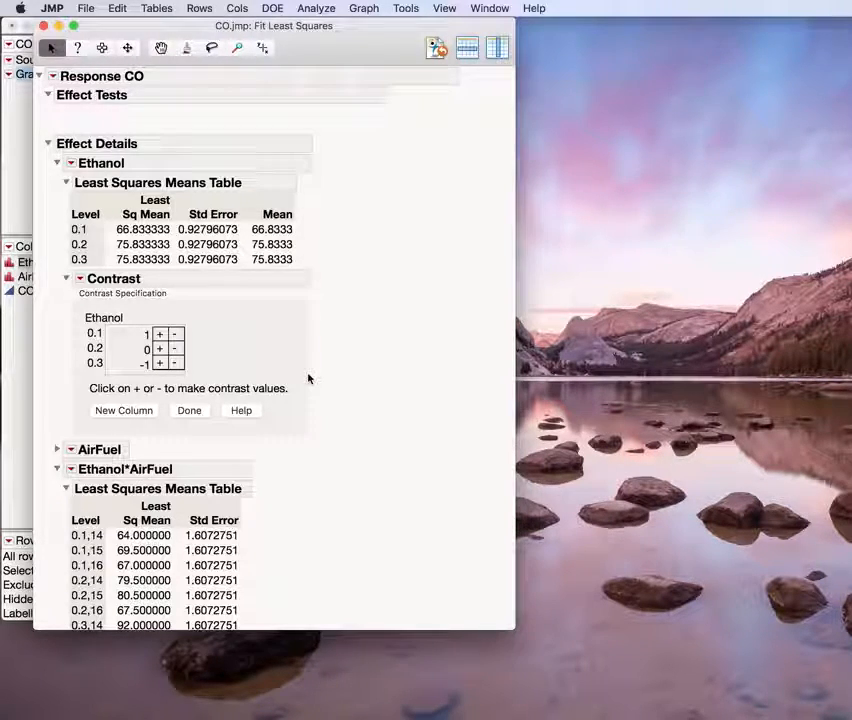
left_click(126, 411)
left_click(202, 336)
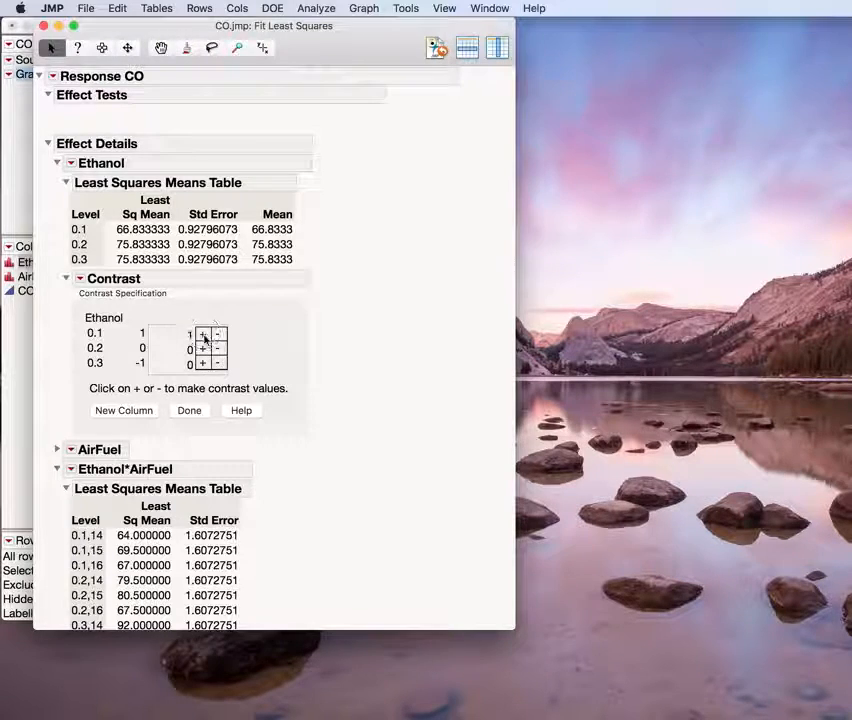
left_click(203, 364)
left_click(221, 349)
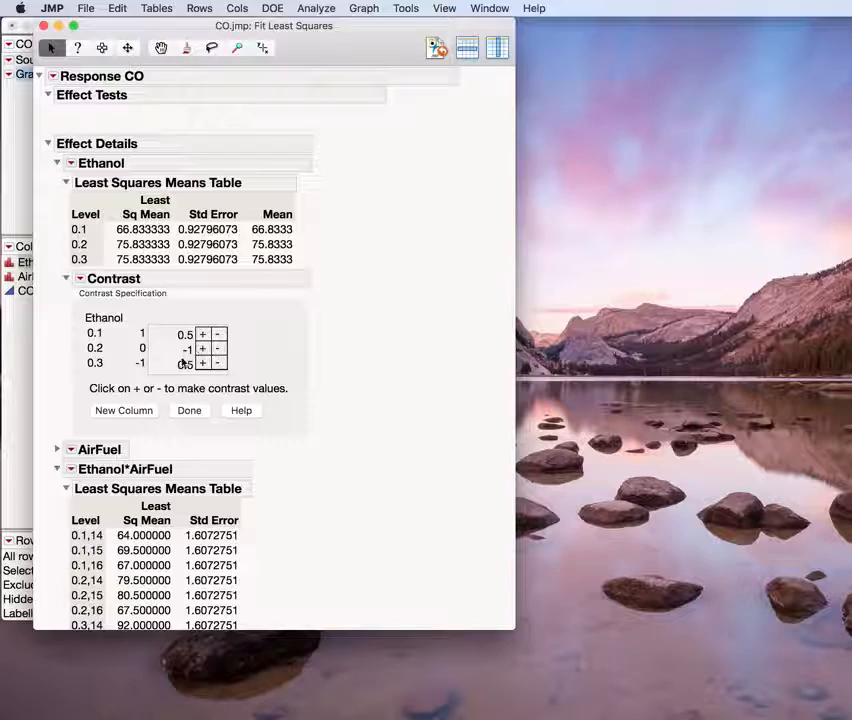
left_click(184, 412)
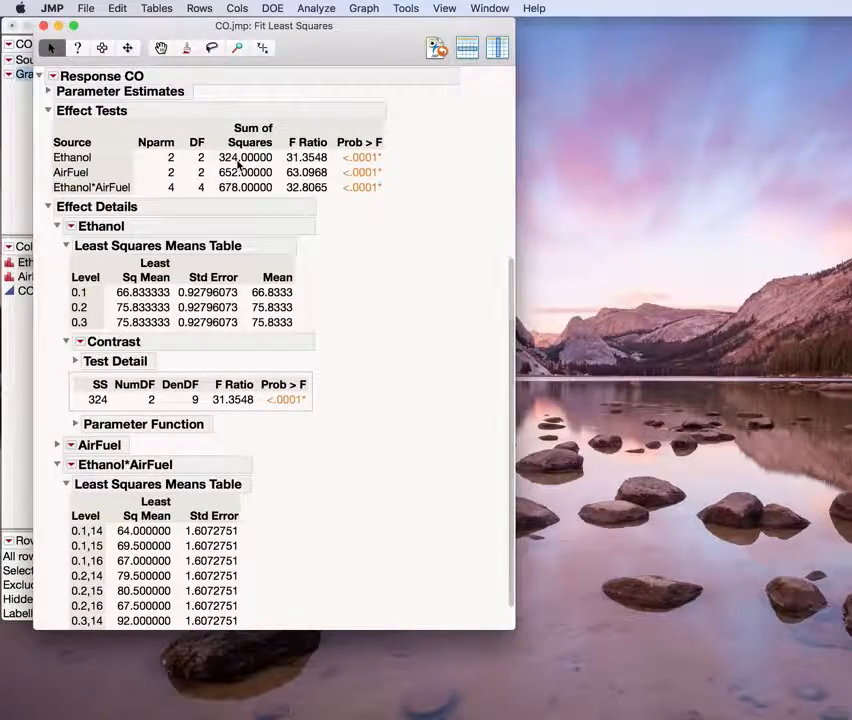
- Expand the Ethanol contrast's Test Detail to examine the estimates and sums of squares, and collapse the Contrast section when finished
left_click(75, 362)
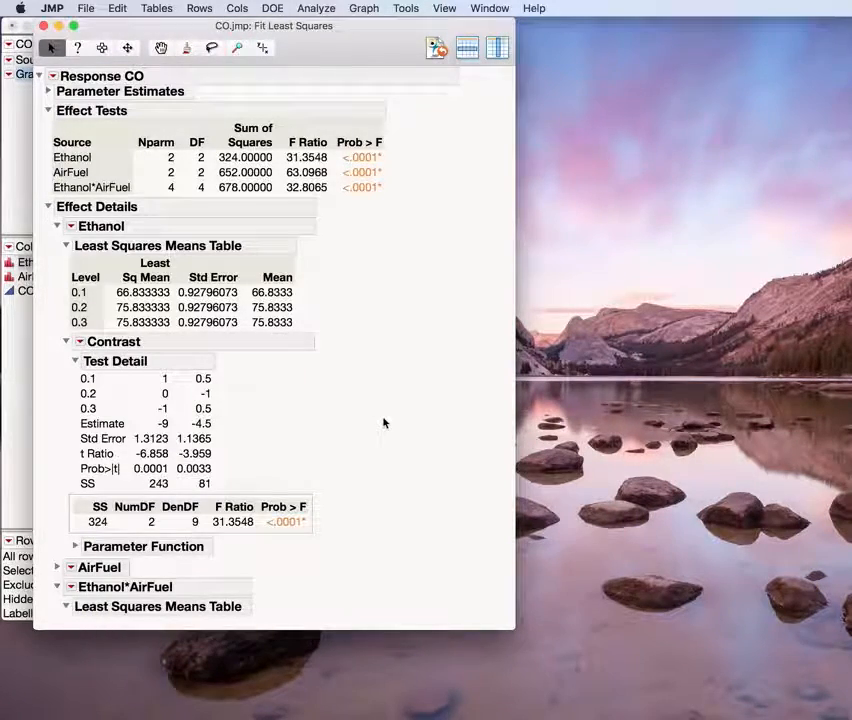
scroll(383, 423, "down", 2)
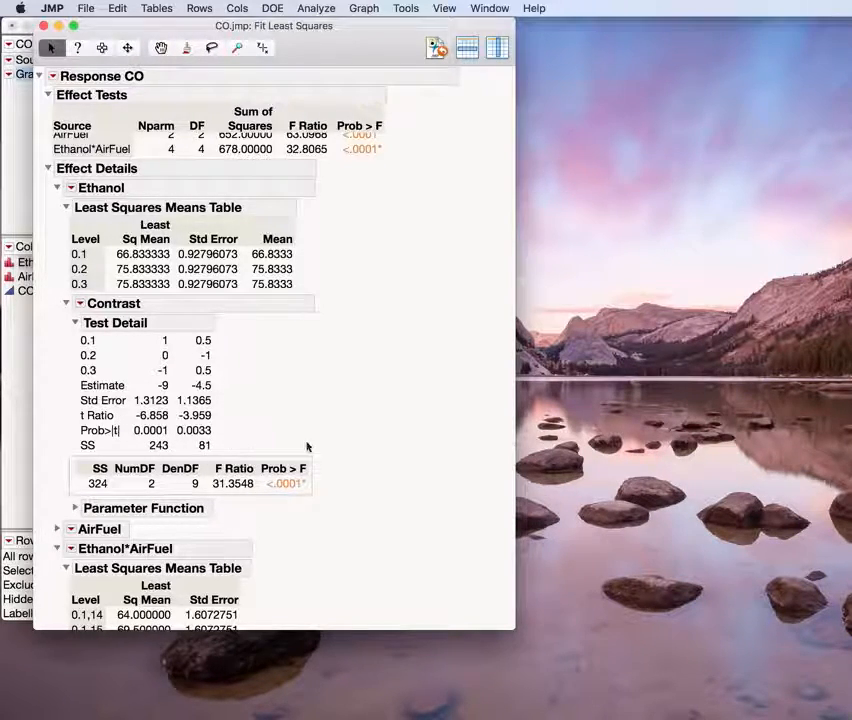
scroll(338, 450, "down", 2)
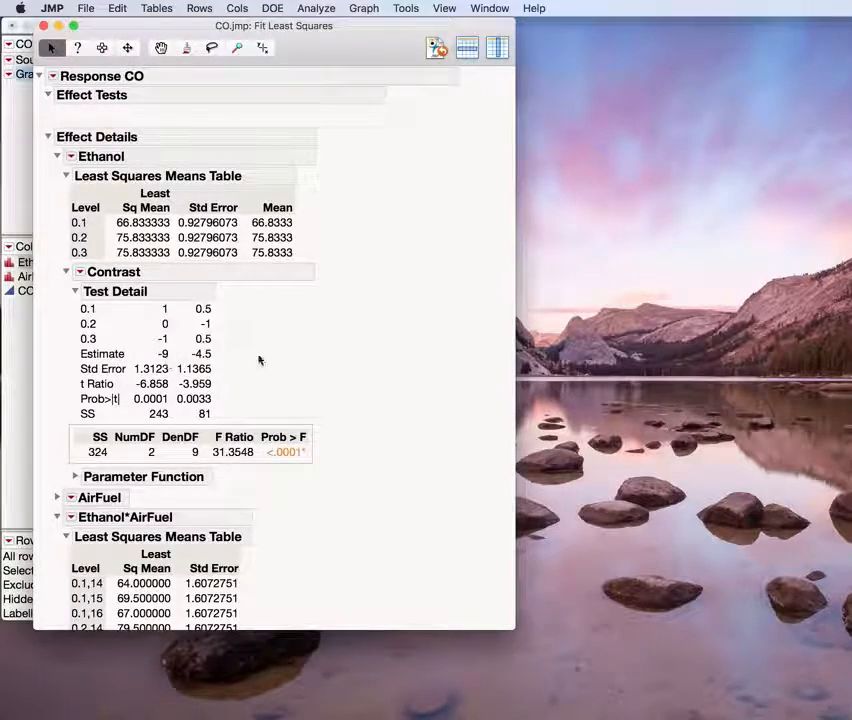
left_click(65, 274)
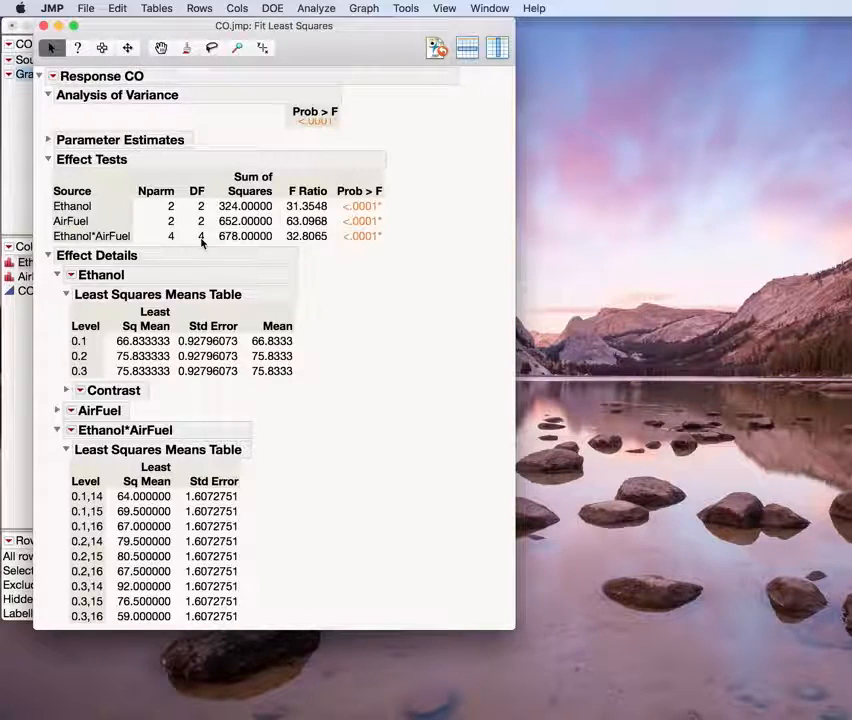
- Switch to the PowerPoint file Analysis of Factorial Experiments II.pptx and move its window to show the whole interaction contrast coefficient table
scroll(432, 381, "down", 1)
key("super+Tab")
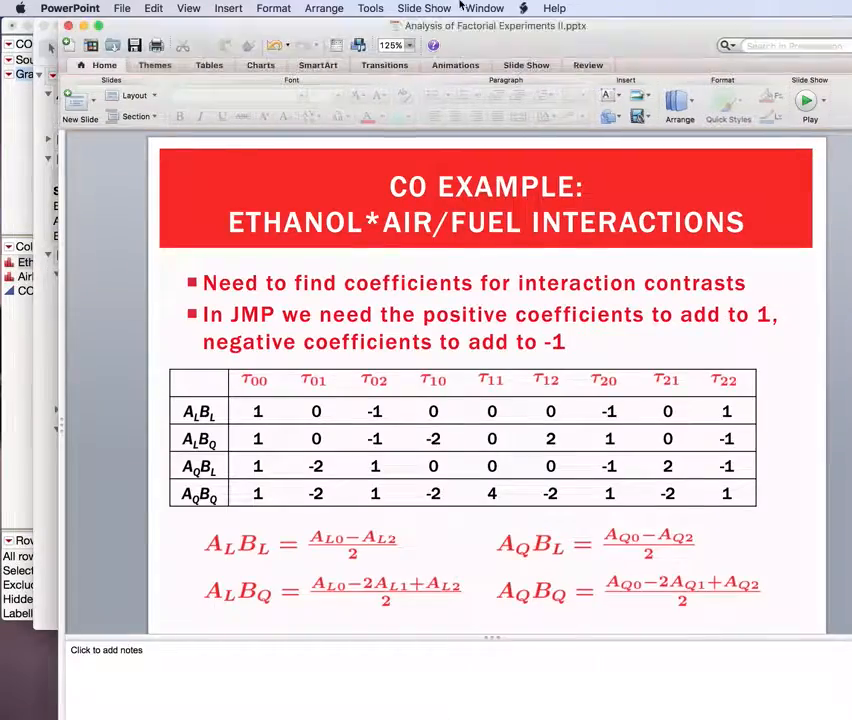
left_click_drag(472, 22, 433, 21)
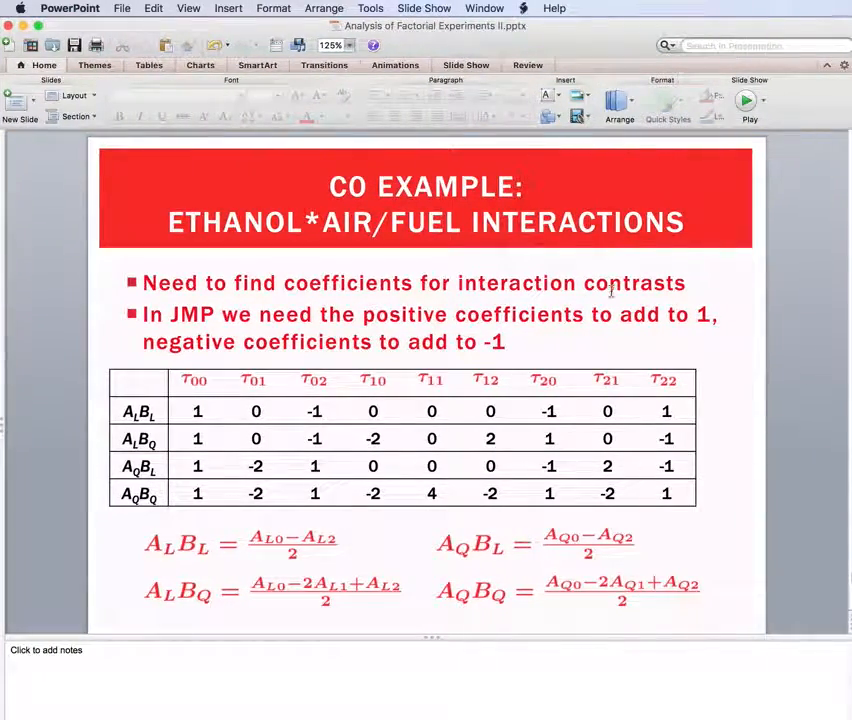